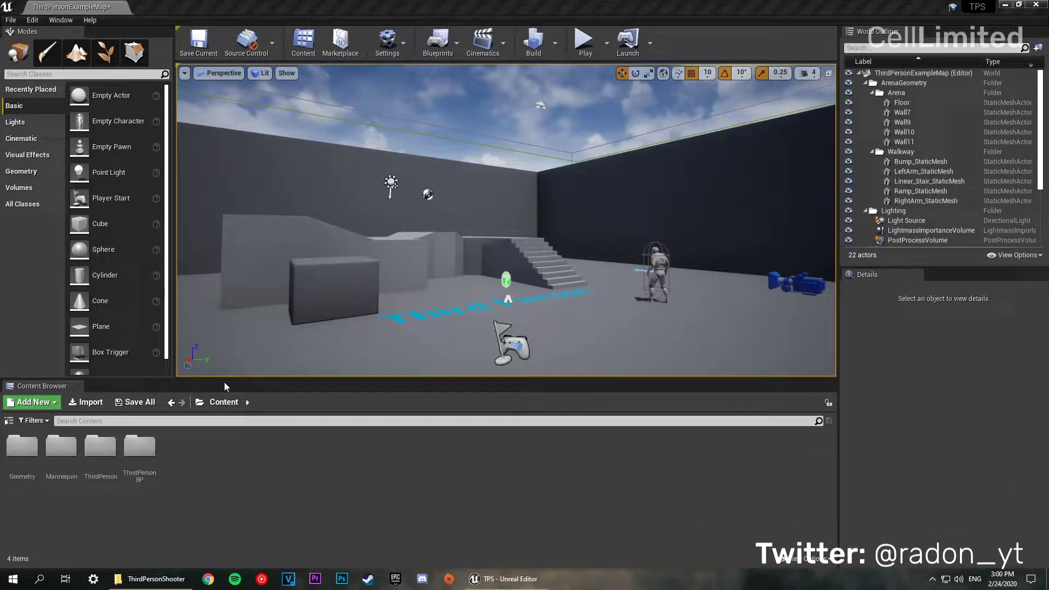
# Delete the seven .fbm folders in ThirdPersonShooter, keeping the seven .fbx files, and select Swat.fbx.
pyautogui.click(154, 579)
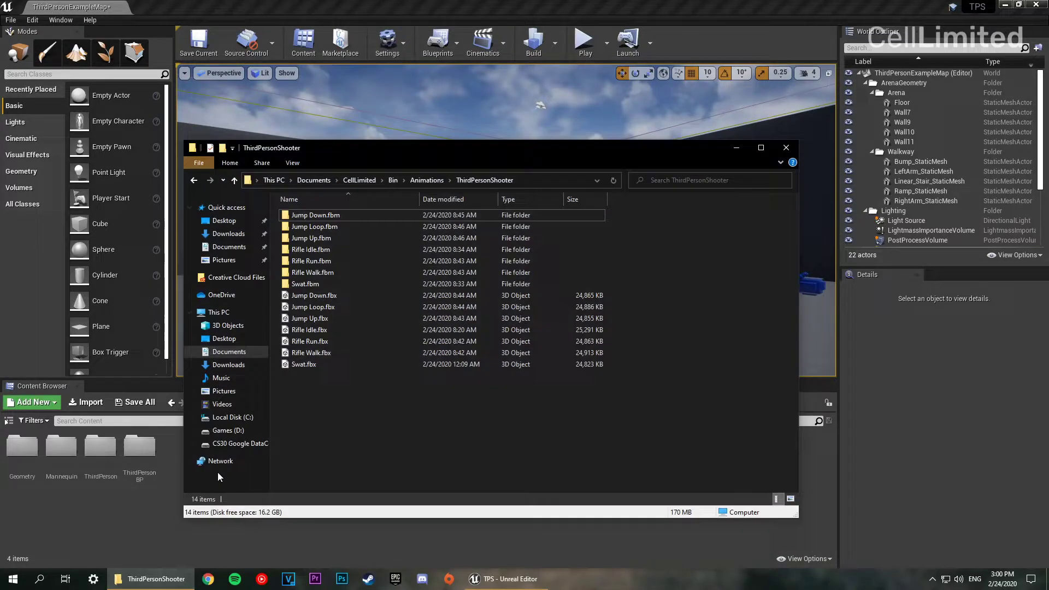
pyautogui.moveTo(355, 147); pyautogui.dragTo(437, 185)
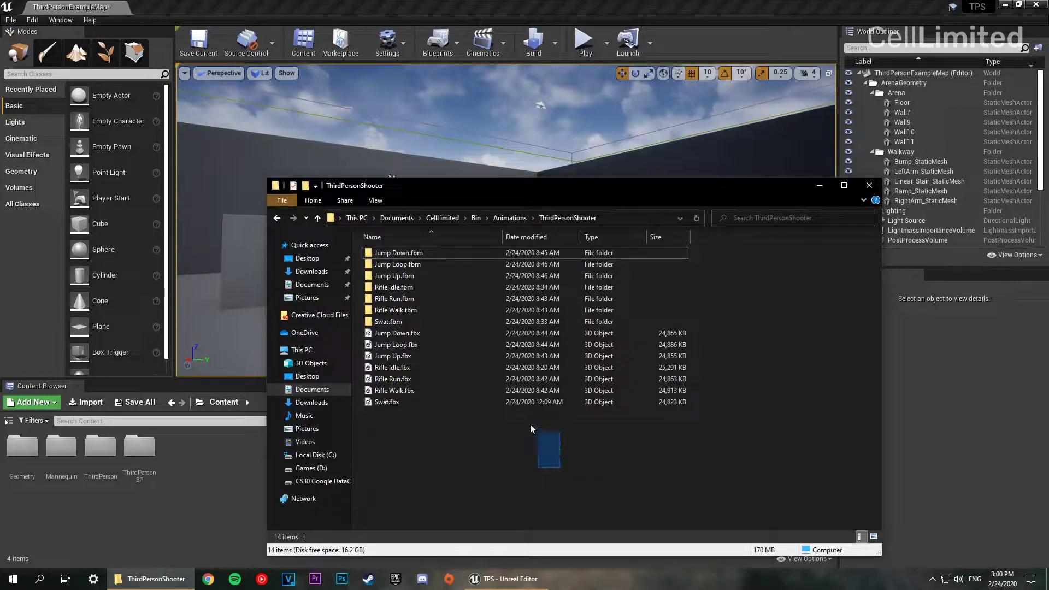
pyautogui.moveTo(530, 424); pyautogui.dragTo(403, 339)
pyautogui.press('Delete')
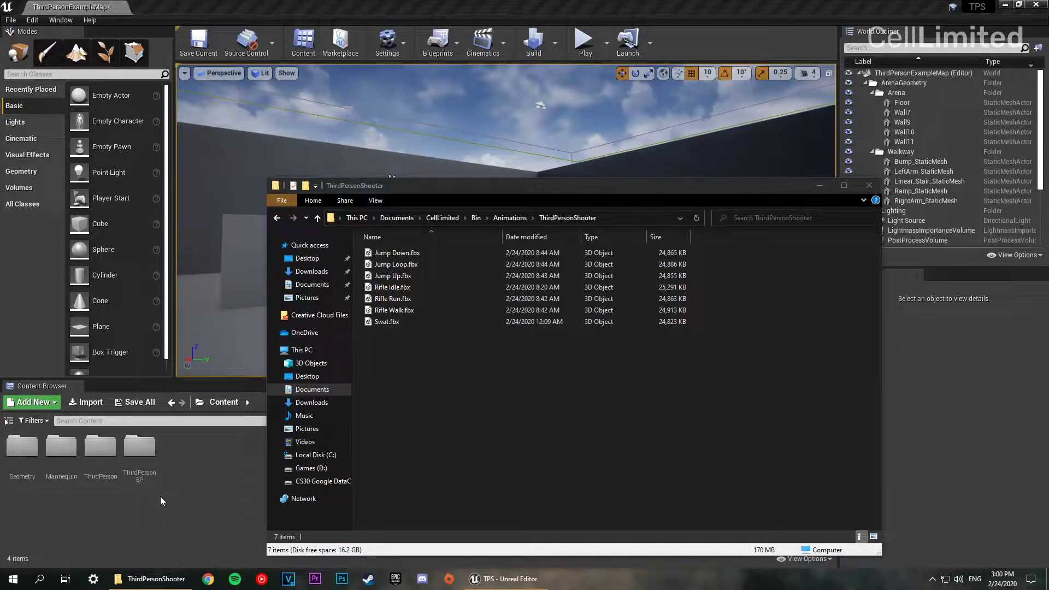
pyautogui.click(516, 323)
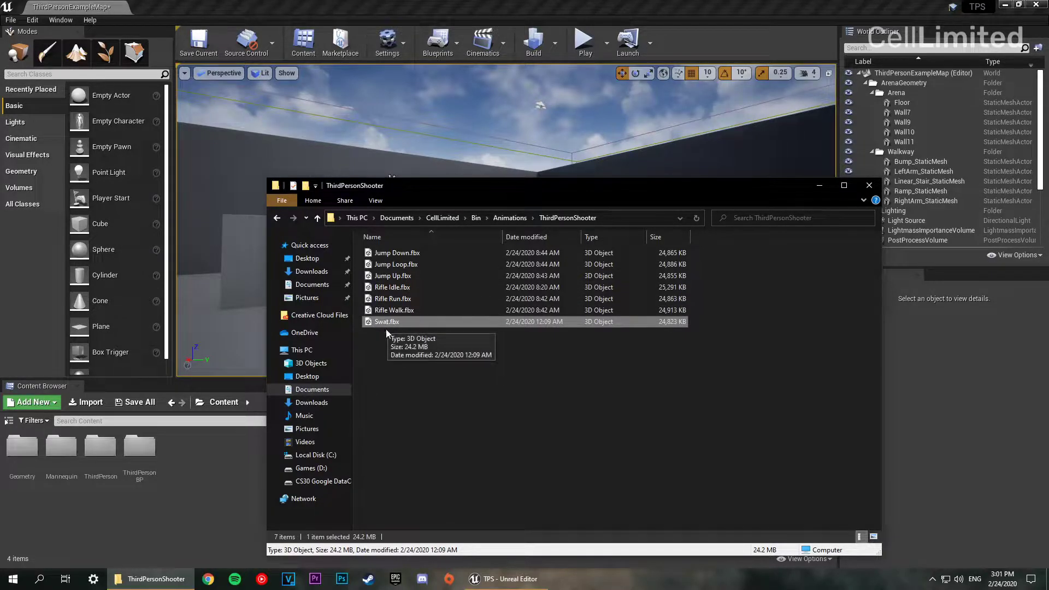
# Create a Characters folder under Content and open it.
pyautogui.click(212, 487)
pyautogui.rightClick(219, 473)
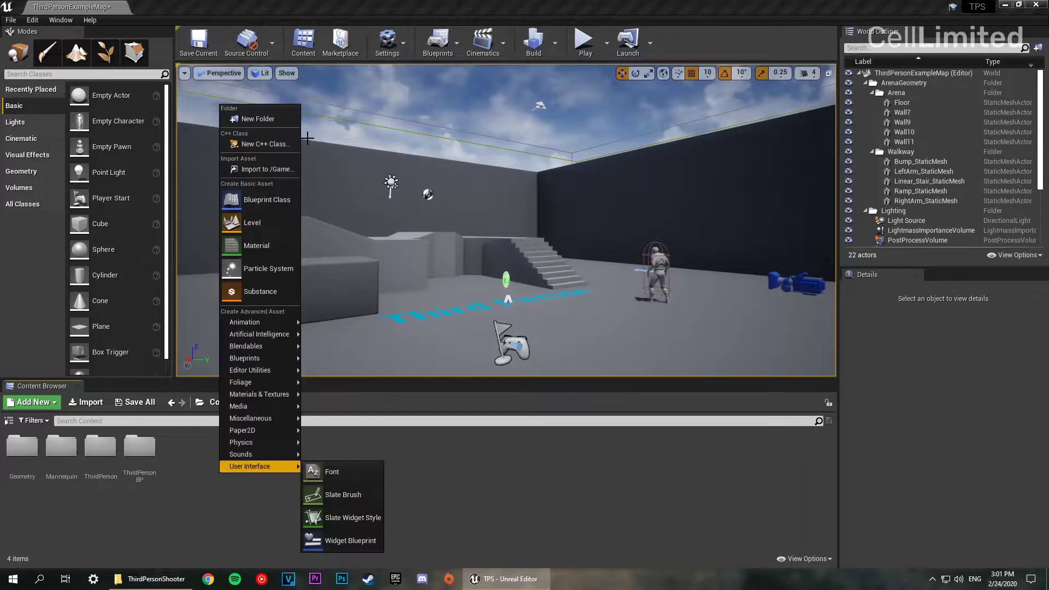
pyautogui.click(288, 120)
pyautogui.write('Cha')
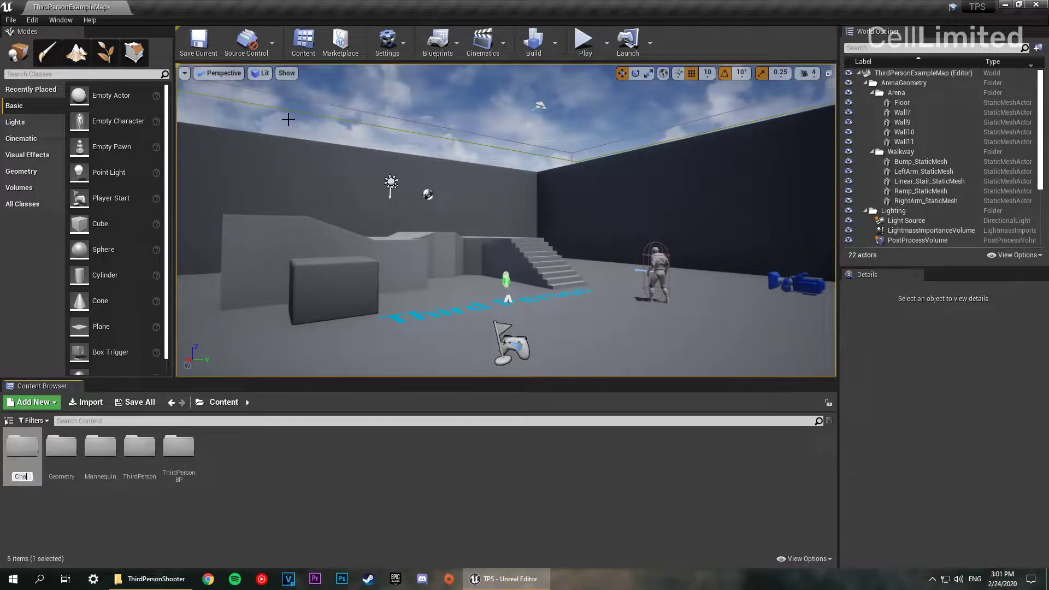
pyautogui.write('racters')
pyautogui.press('Return')
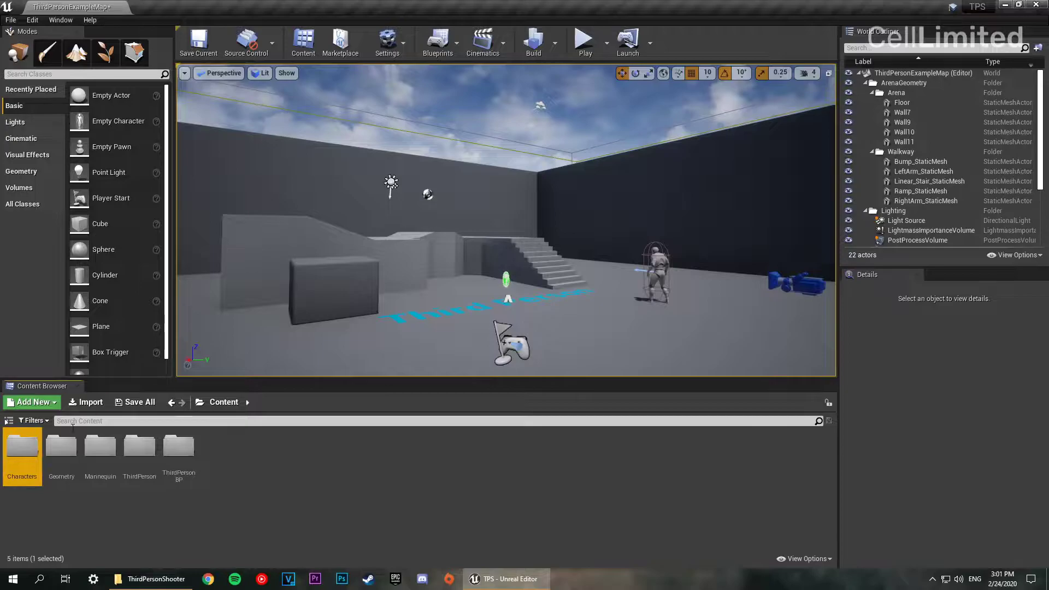
pyautogui.doubleClick(21, 446)
# Create a Swat folder inside Characters and open it.
pyautogui.rightClick(146, 470)
pyautogui.click(208, 132)
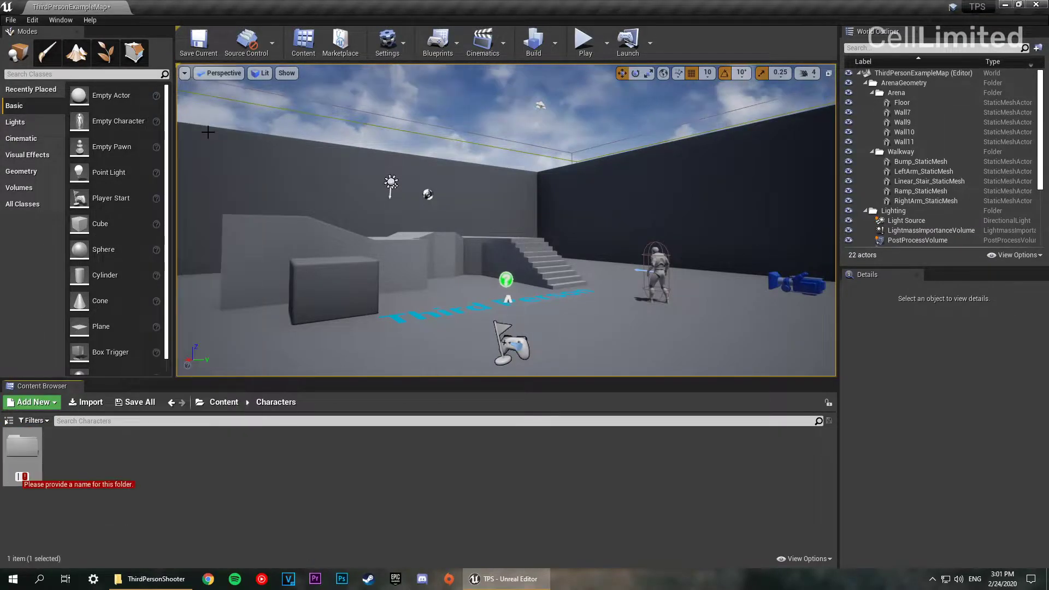
pyautogui.write('S')
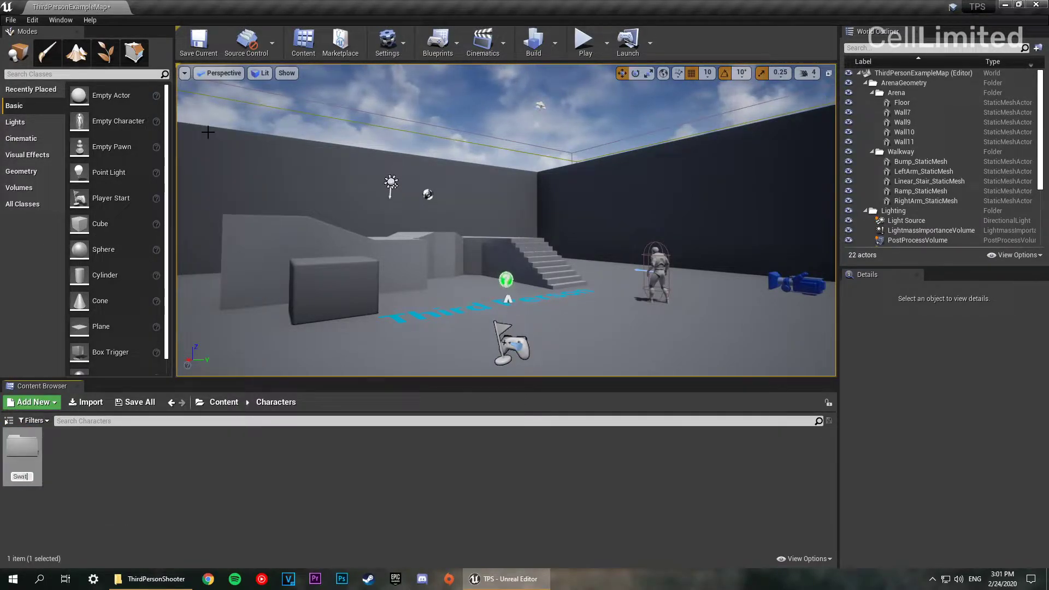
pyautogui.write('wat')
pyautogui.press('Return')
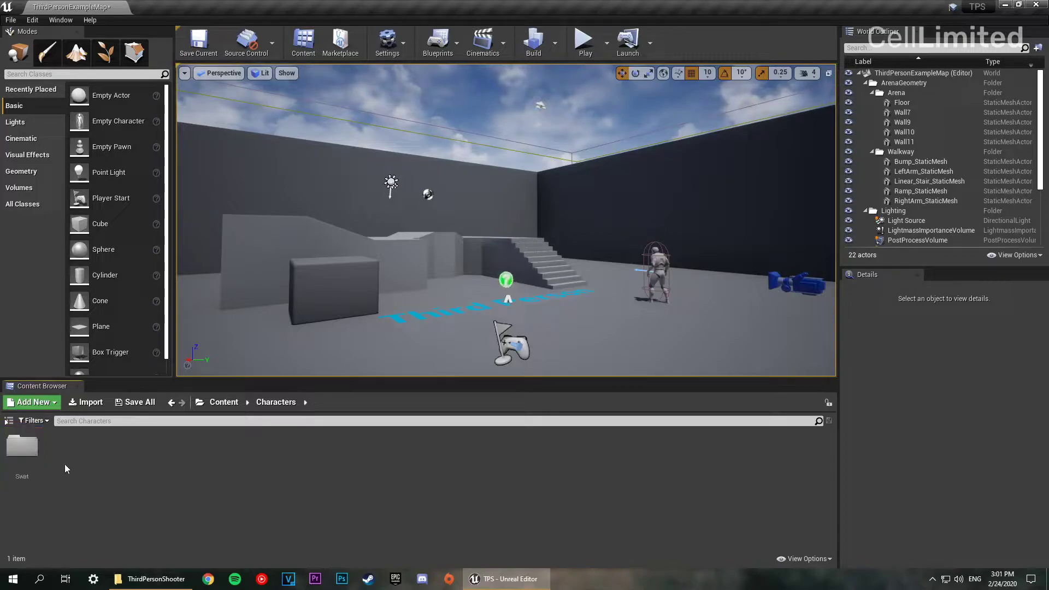
pyautogui.doubleClick(30, 457)
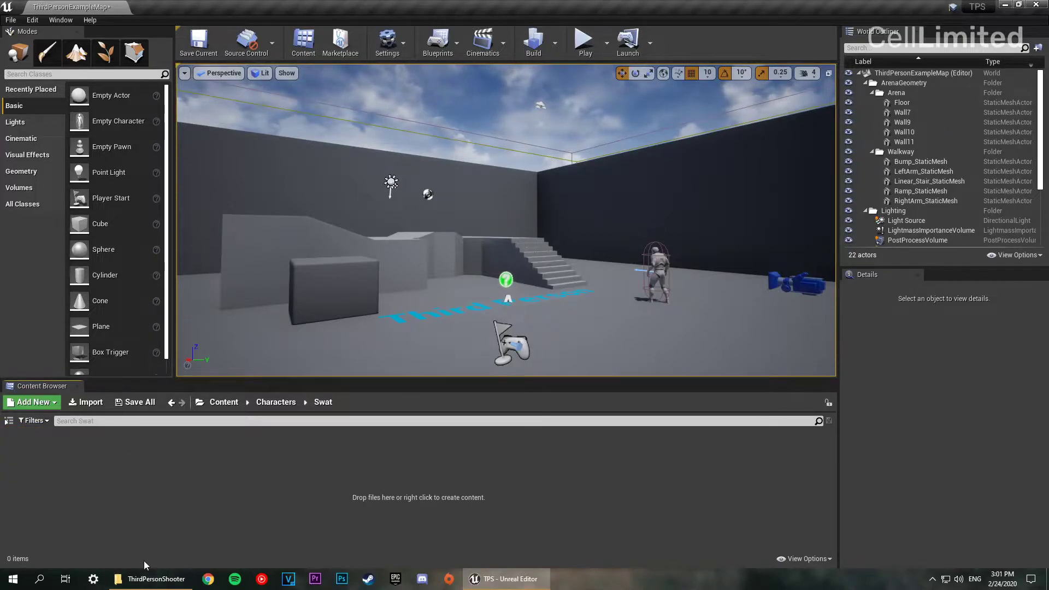
pyautogui.click(149, 579)
# Import Swat.fbx into the Swat folder with Import Animations unchecked, then close the Message Log.
pyautogui.moveTo(388, 323); pyautogui.dragTo(114, 467)
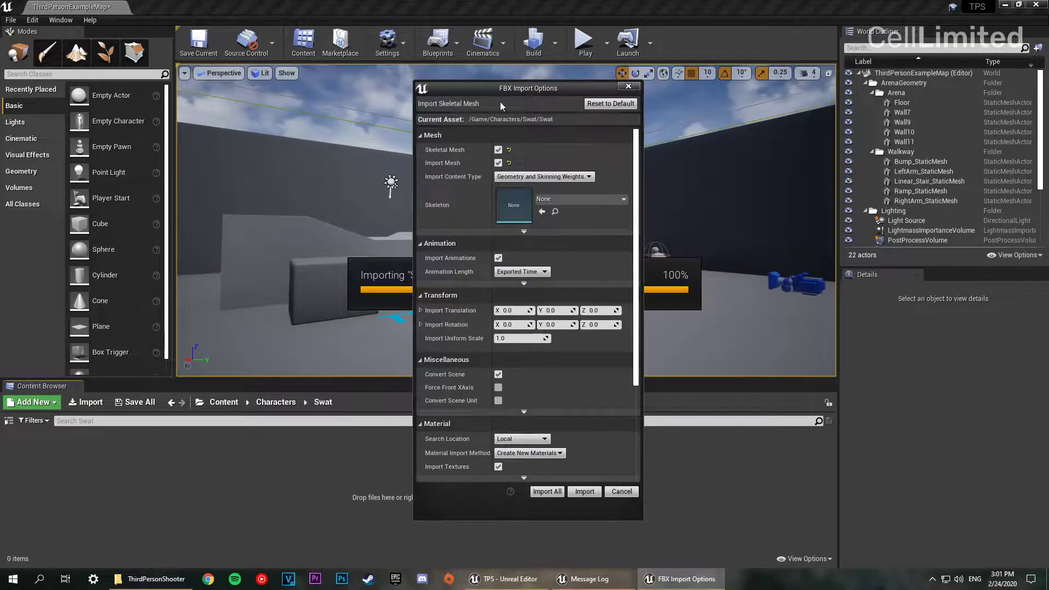
pyautogui.moveTo(536, 90); pyautogui.dragTo(565, 93)
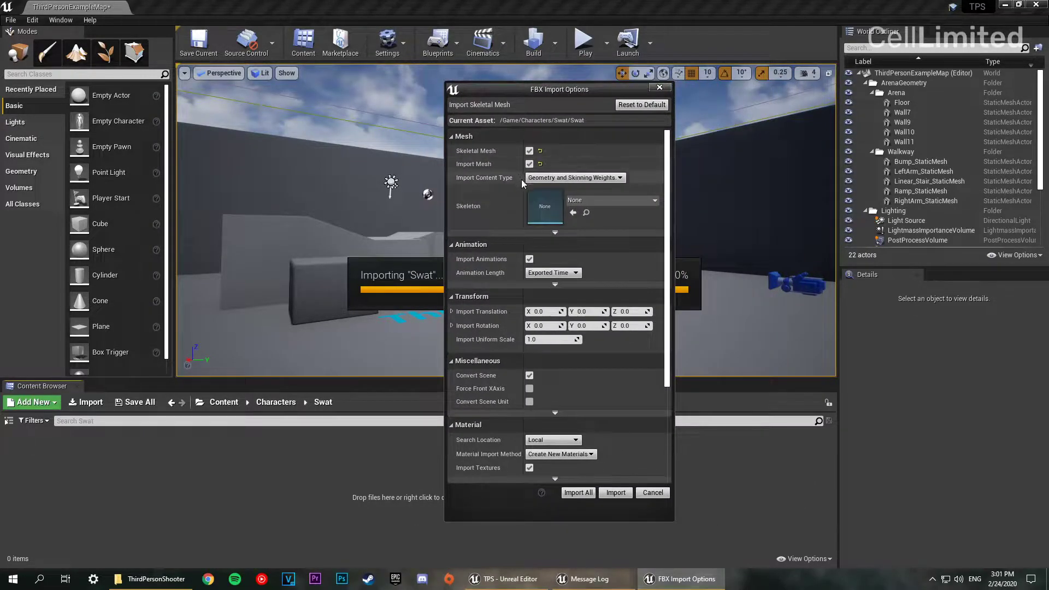
pyautogui.click(535, 261)
pyautogui.scroll(-2, 471, 384)
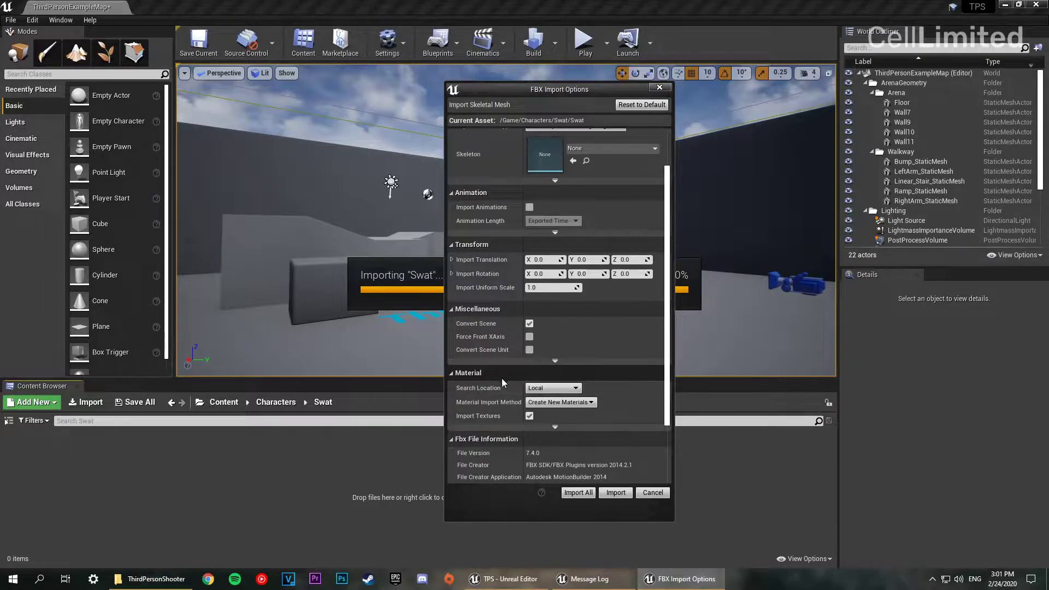
pyautogui.scroll(2, 552, 393)
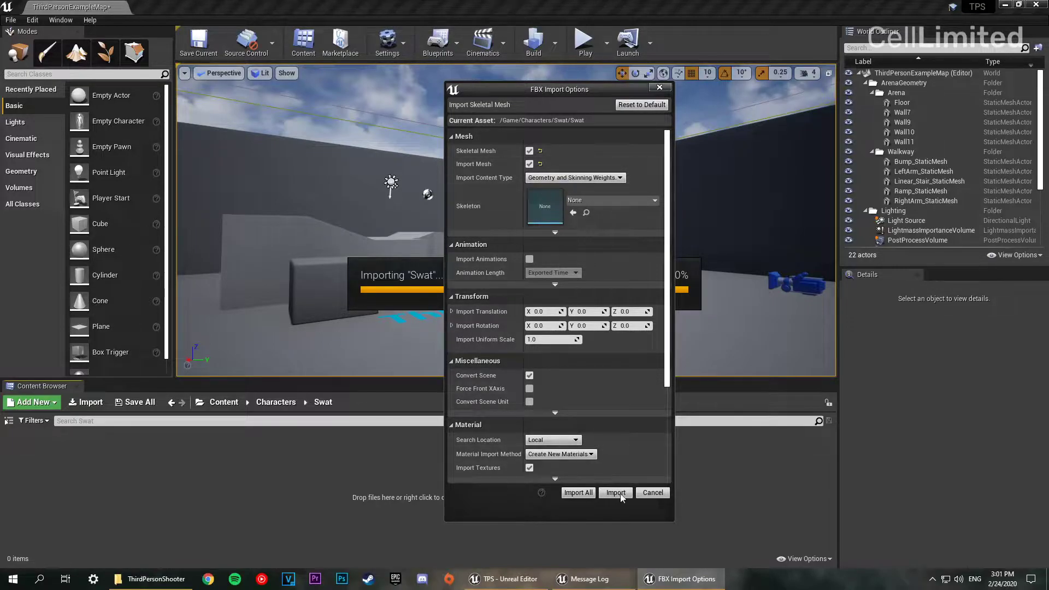
pyautogui.click(588, 494)
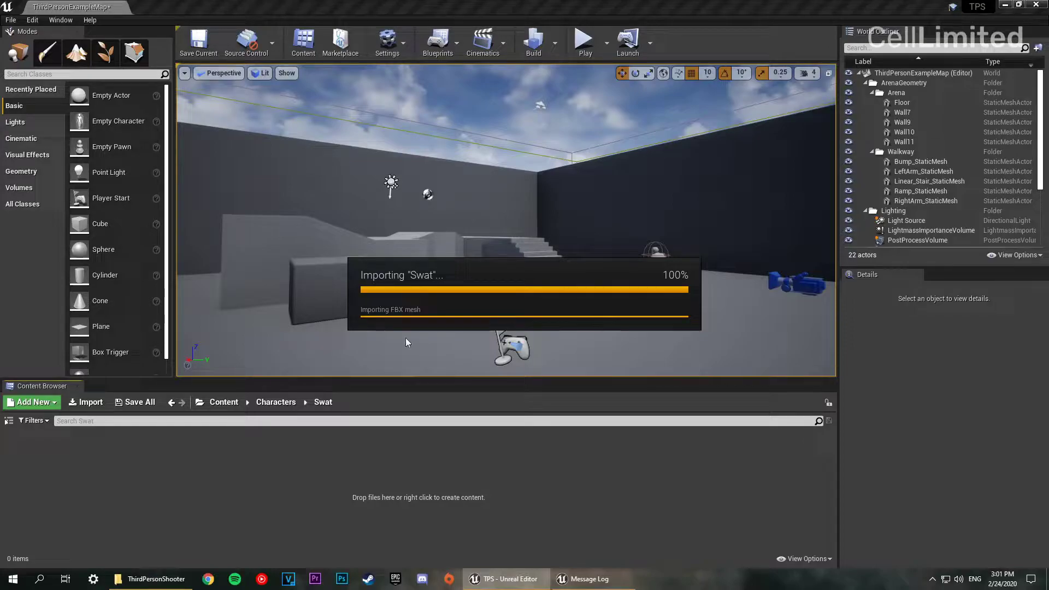
pyautogui.moveTo(367, 430); pyautogui.dragTo(357, 160)
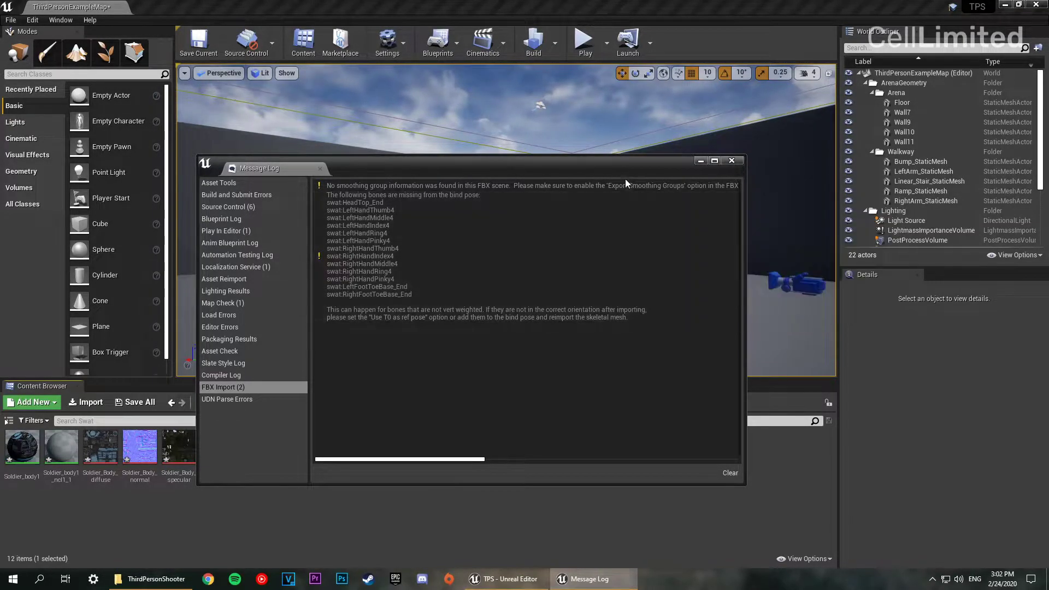
pyautogui.click(732, 161)
pyautogui.click(542, 471)
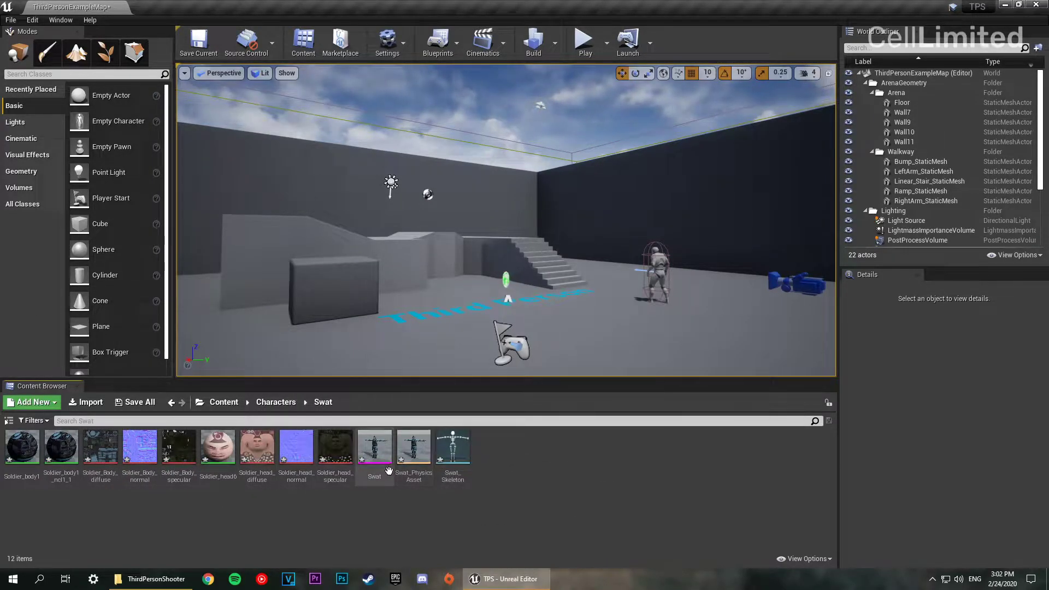
# Create a Materials folder and move Soldier_body1, Soldier_body1_ncl1_1 and Soldier_head6 into it.
pyautogui.rightClick(512, 469)
pyautogui.click(490, 473)
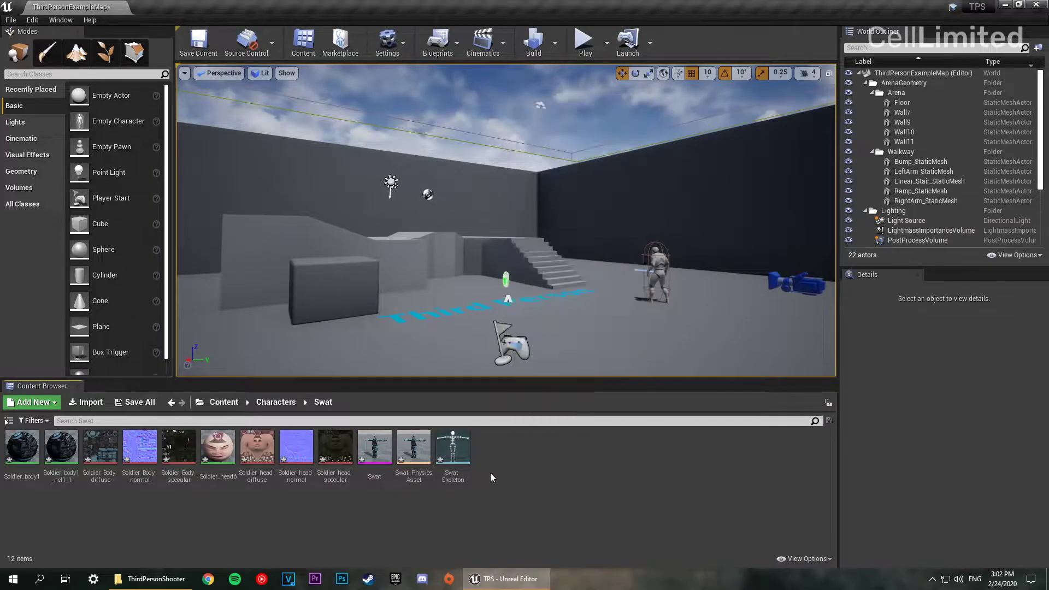
pyautogui.rightClick(491, 462)
pyautogui.click(530, 111)
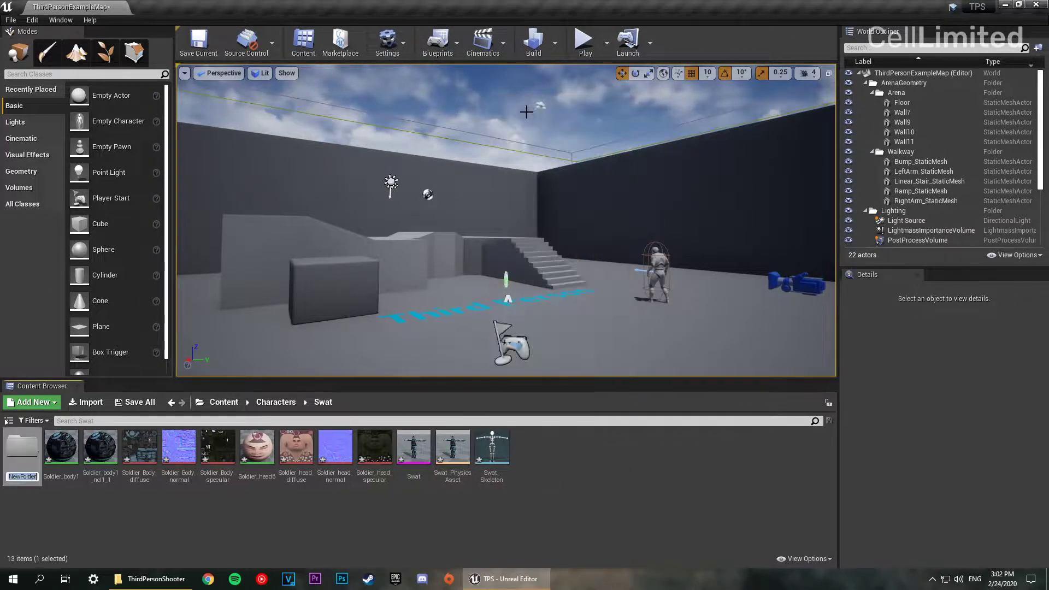
pyautogui.write('Materials')
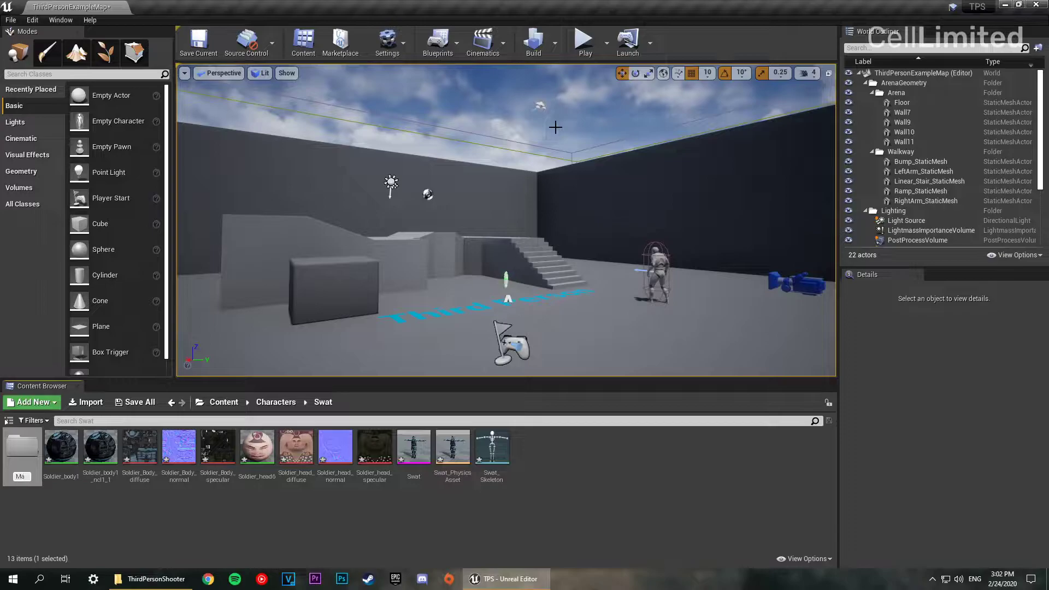
pyautogui.press('Return')
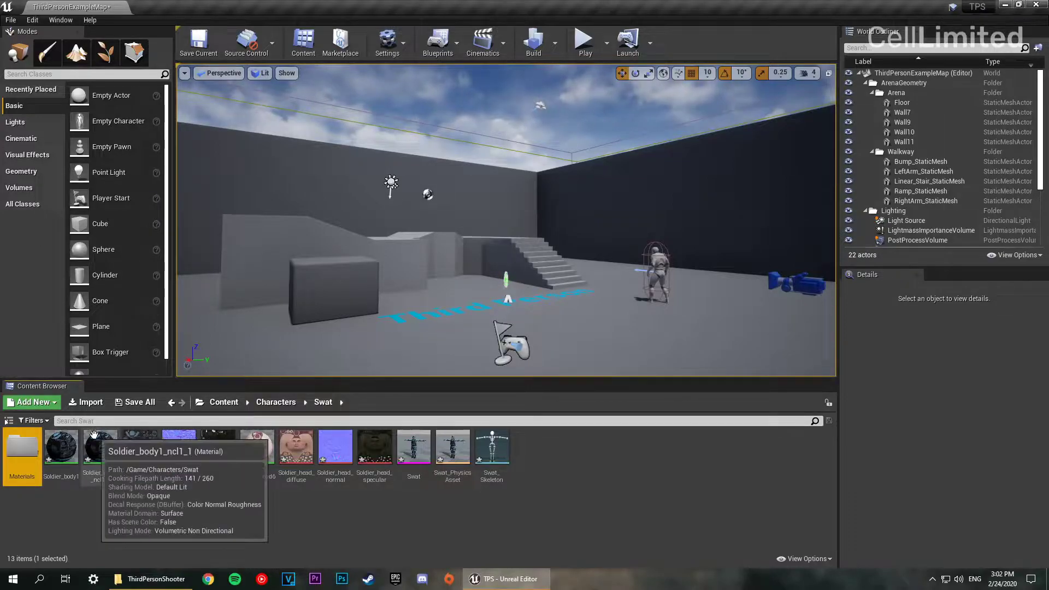
pyautogui.click(62, 447)
pyautogui.keyDown('shift'); pyautogui.click(101, 447); pyautogui.keyUp('shift')
pyautogui.keyDown('ctrl'); pyautogui.click(257, 447); pyautogui.keyUp('ctrl')
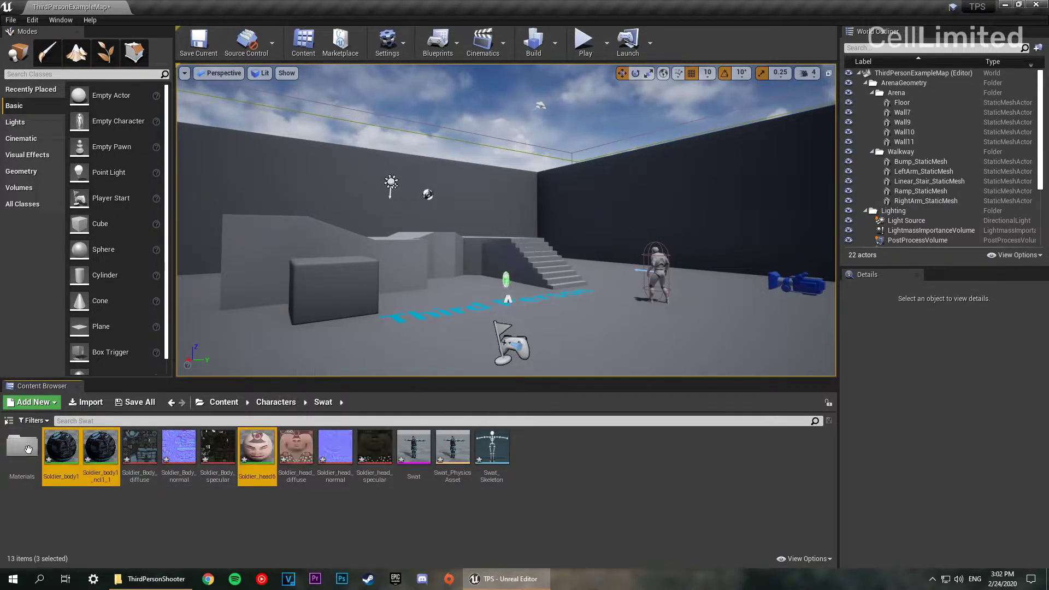
pyautogui.moveTo(96, 451); pyautogui.dragTo(22, 454)
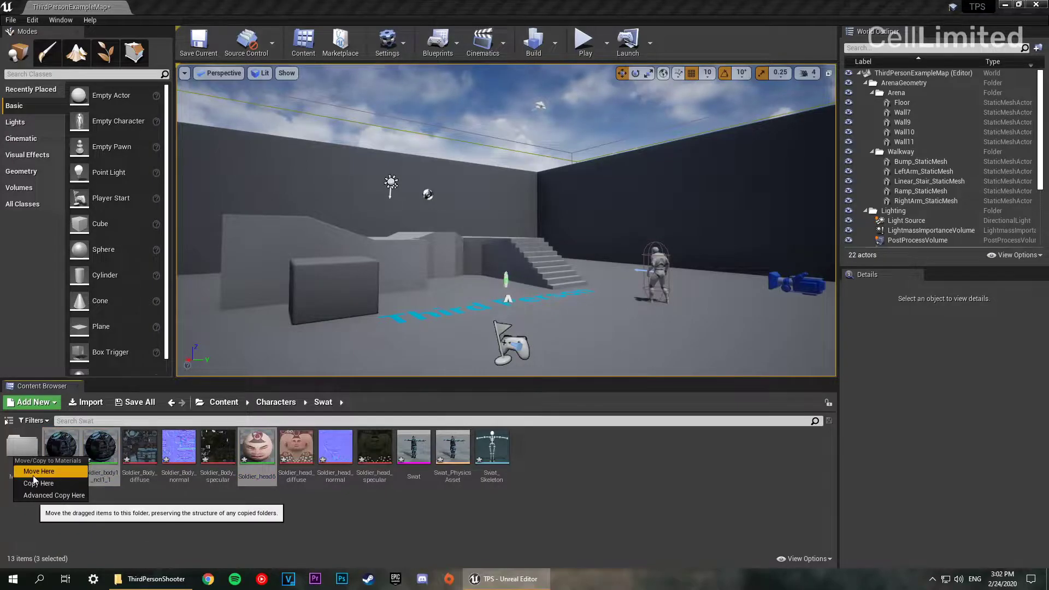
pyautogui.click(33, 475)
# Move the six Soldier textures into a new Textures folder, then save all changed assets.
pyautogui.rightClick(191, 546)
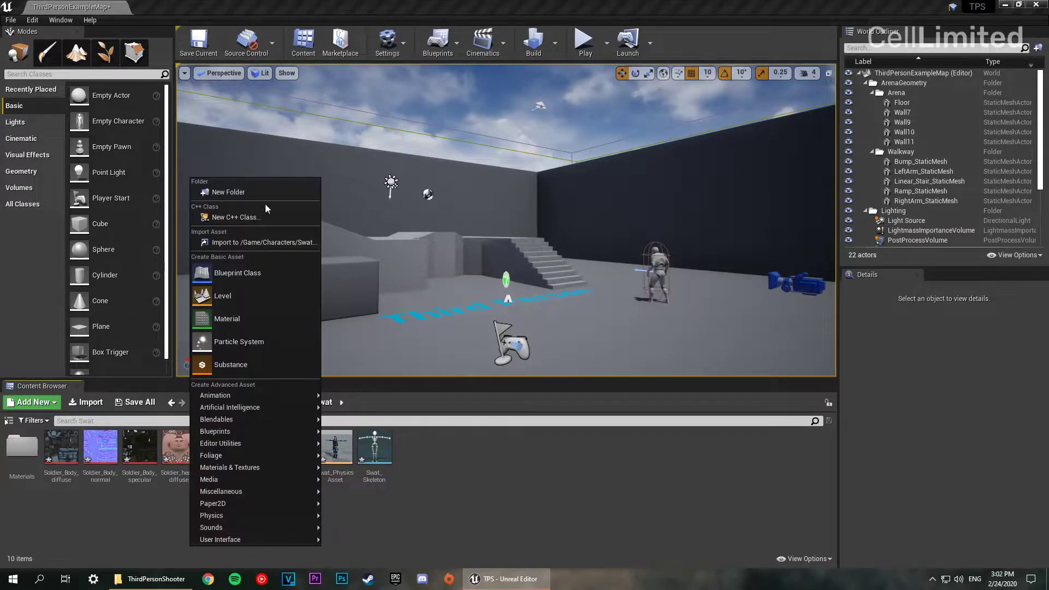
pyautogui.click(257, 195)
pyautogui.press('BackSpace')
pyautogui.write('T')
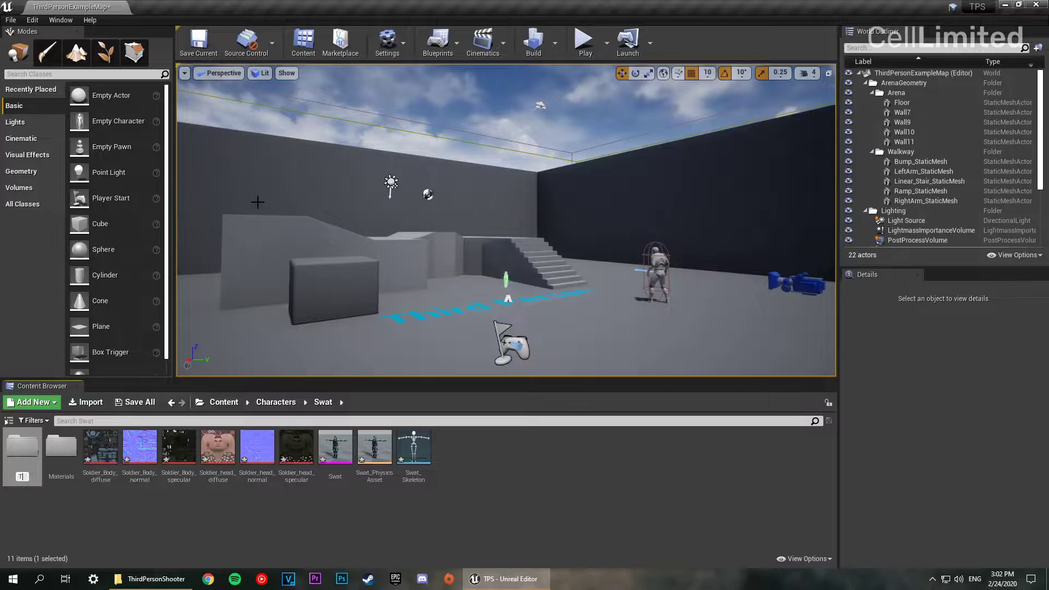
pyautogui.write('extures')
pyautogui.press('Return')
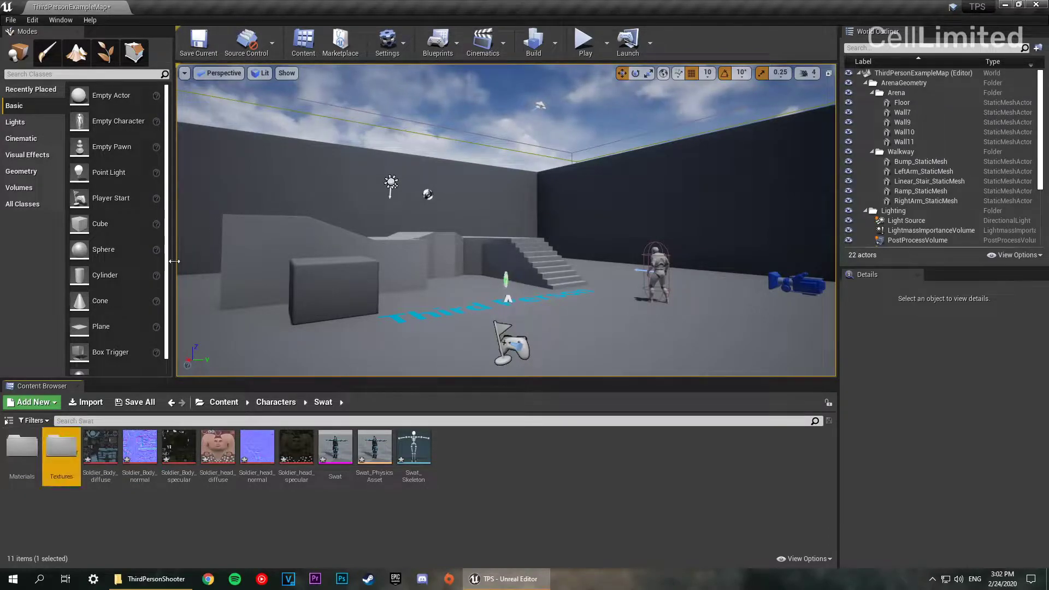
pyautogui.click(101, 454)
pyautogui.keyDown('shift'); pyautogui.click(297, 453); pyautogui.keyUp('shift')
pyautogui.moveTo(297, 453); pyautogui.dragTo(80, 467)
pyautogui.click(85, 473)
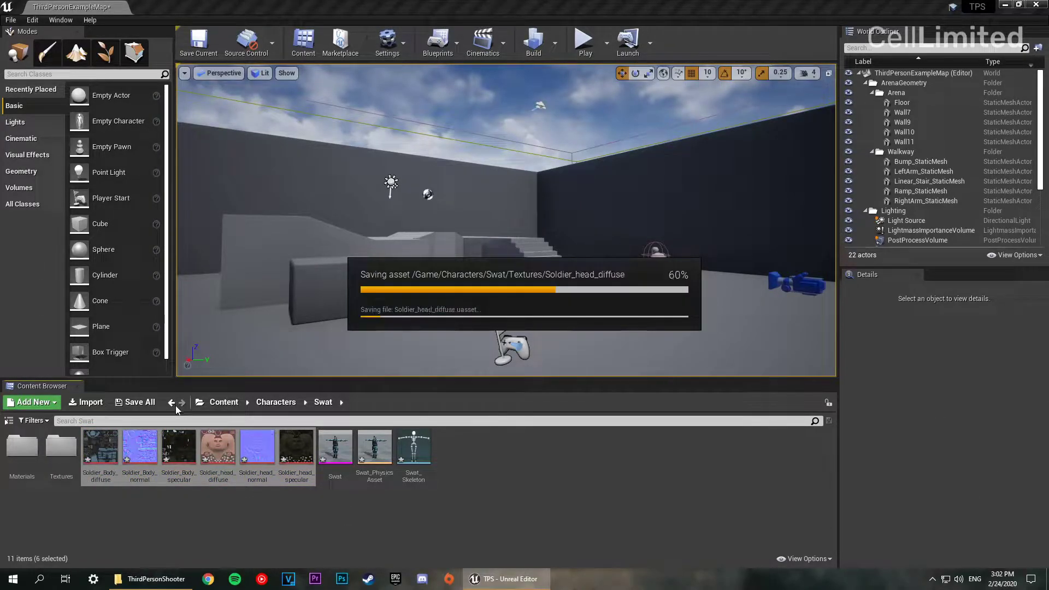
pyautogui.click(131, 403)
pyautogui.click(622, 389)
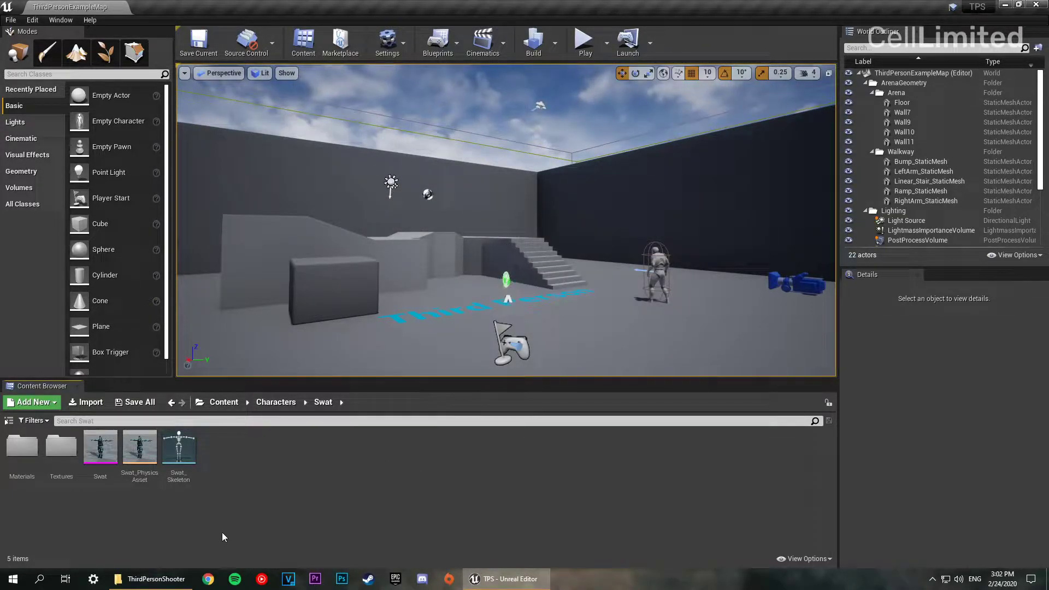
# Drag the six jump and rifle FBX files, Jump Down through Rifle Walk, into the Swat folder.
pyautogui.click(156, 579)
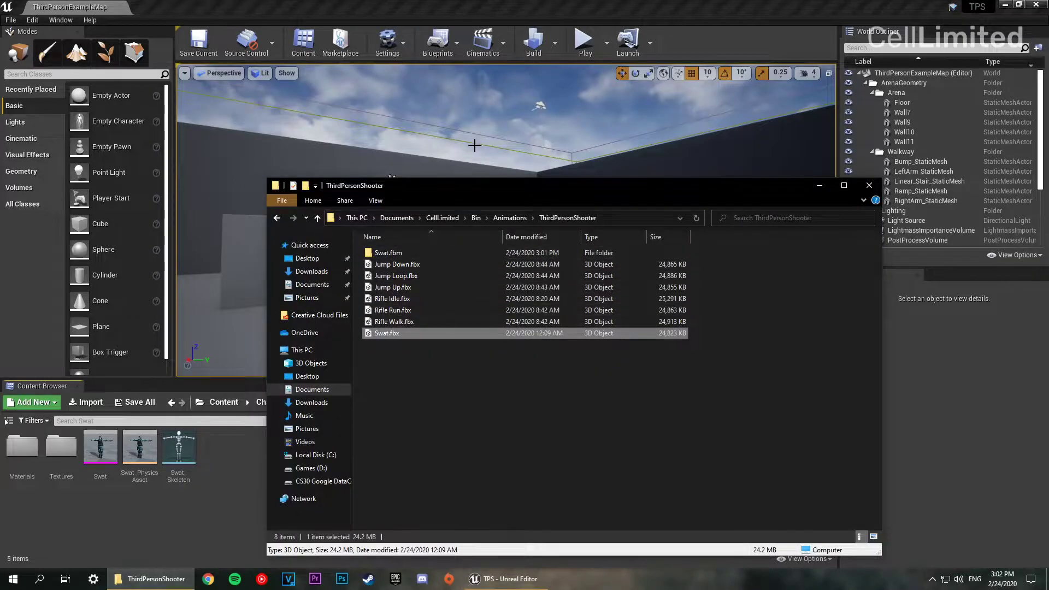
pyautogui.click(405, 320)
pyautogui.keyDown('shift'); pyautogui.click(418, 266); pyautogui.keyUp('shift')
pyautogui.moveTo(455, 191); pyautogui.dragTo(812, 320)
pyautogui.moveTo(752, 399); pyautogui.dragTo(300, 467)
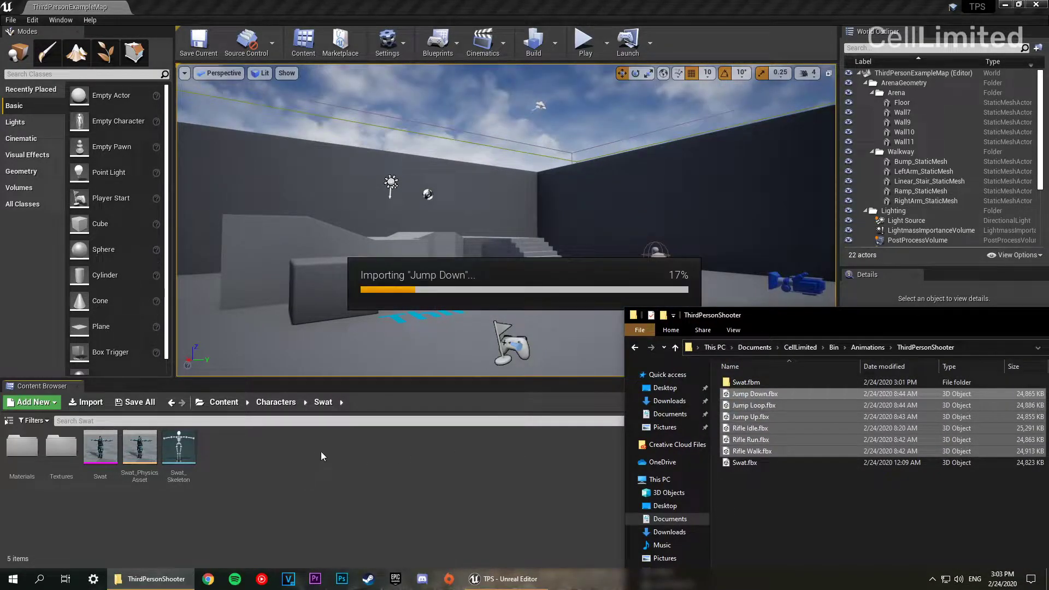
pyautogui.moveTo(807, 310); pyautogui.dragTo(348, 279)
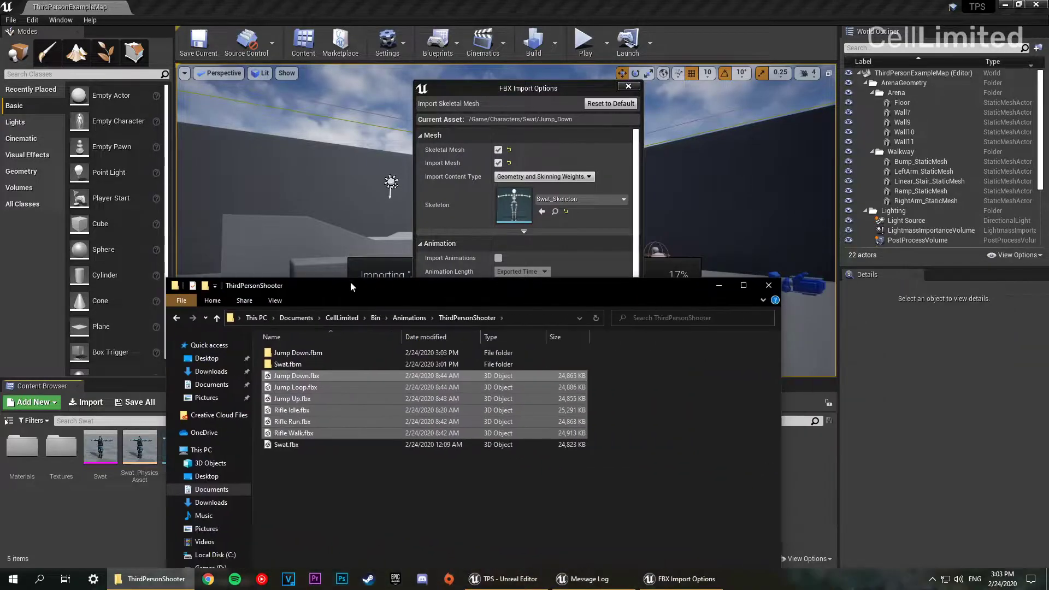
pyautogui.click(716, 285)
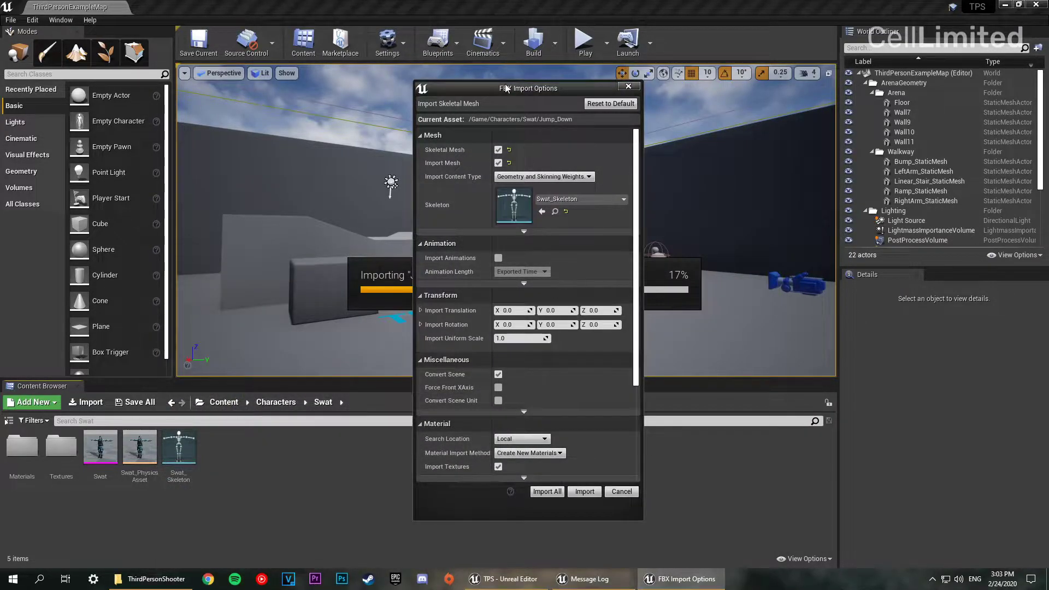
# Import all six as animations only: animations on, Exported Time length, mesh import off.
pyautogui.moveTo(516, 94); pyautogui.dragTo(492, 80)
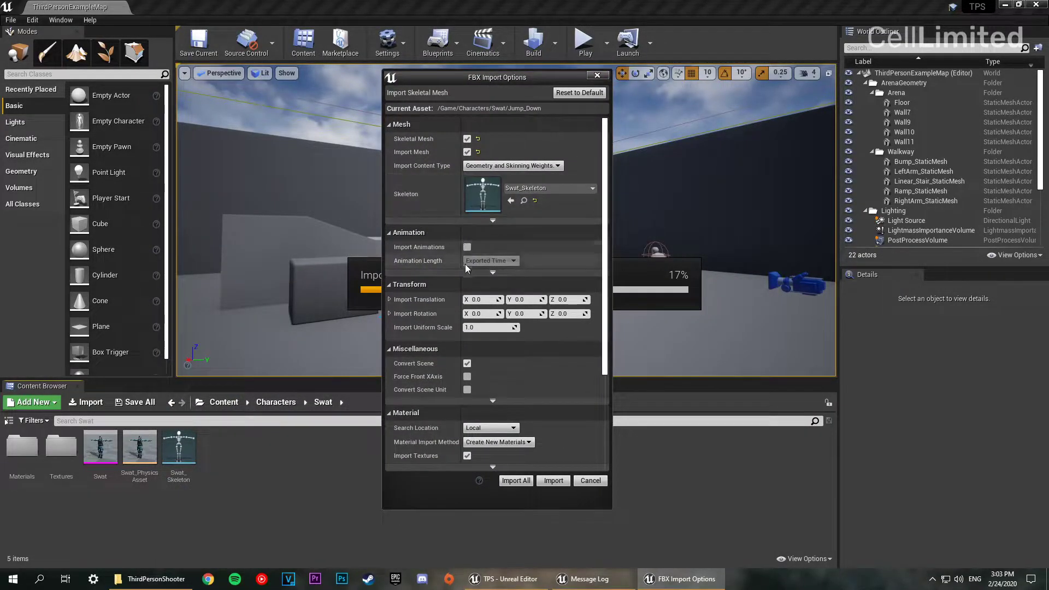
pyautogui.click(468, 247)
pyautogui.click(491, 261)
pyautogui.click(493, 270)
pyautogui.scroll(-2, 484, 391)
pyautogui.scroll(2, 483, 391)
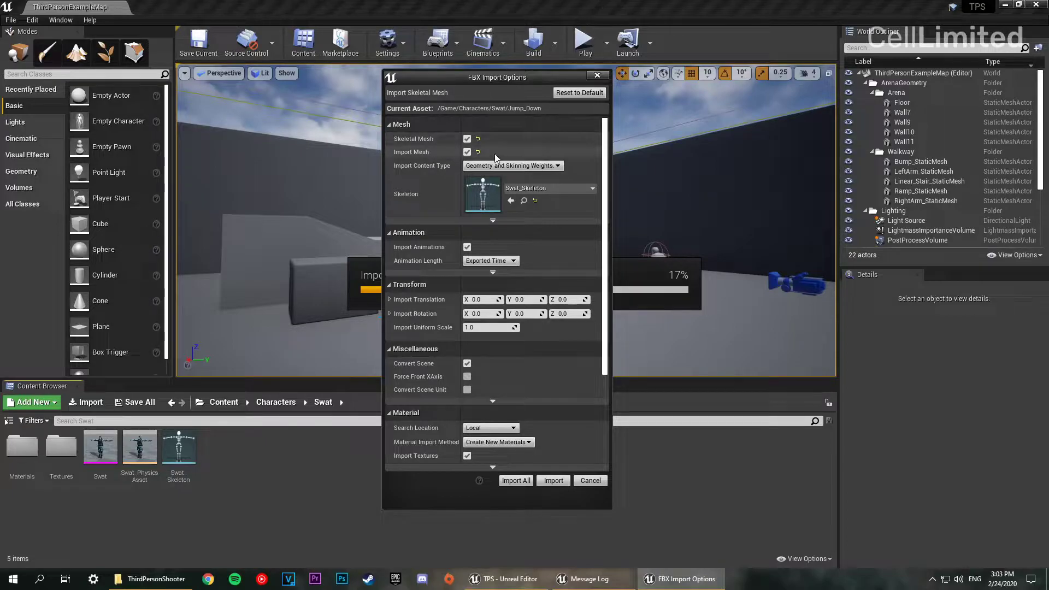
pyautogui.click(467, 152)
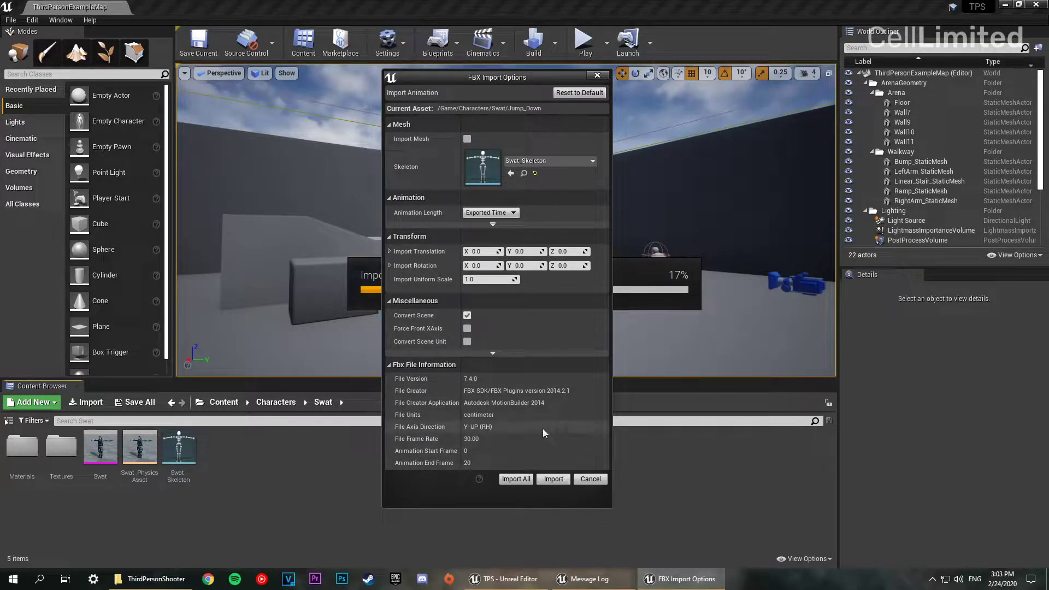
pyautogui.click(514, 479)
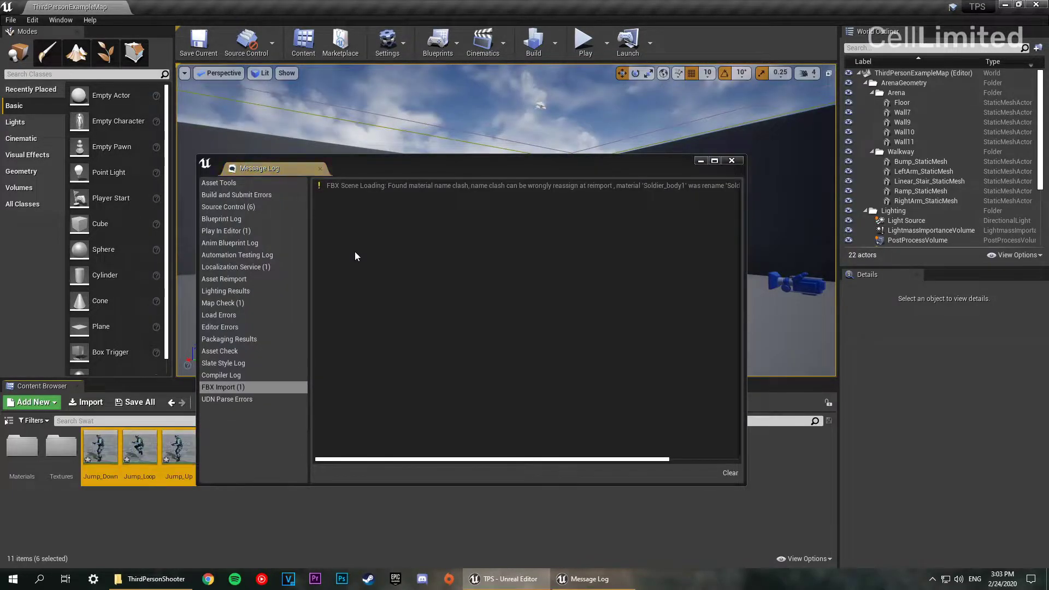
# Close the Message Log and create an Animations folder inside Swat.
pyautogui.click(457, 186)
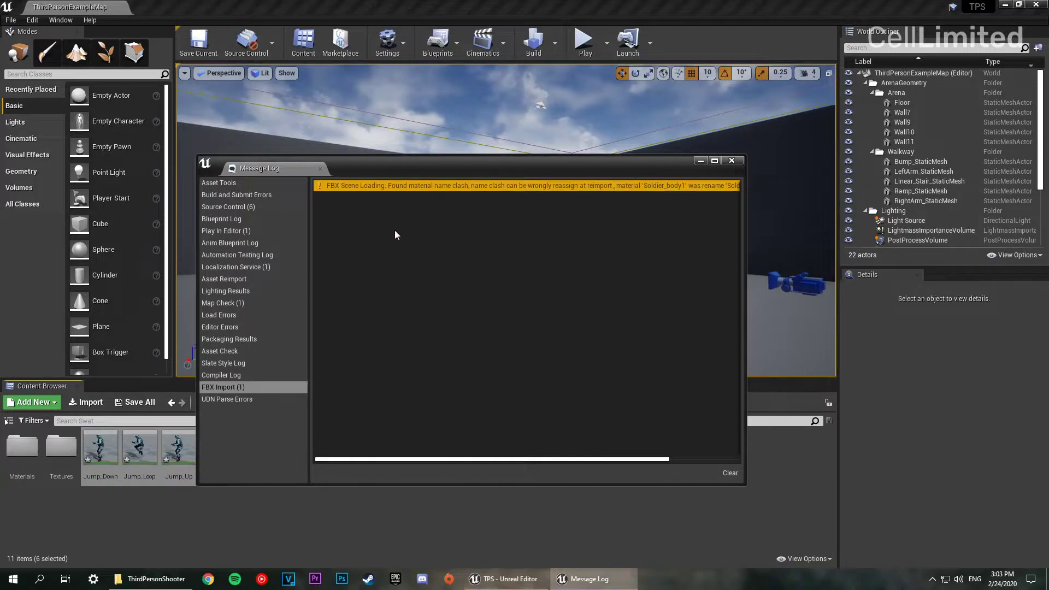
pyautogui.click(733, 160)
pyautogui.click(316, 526)
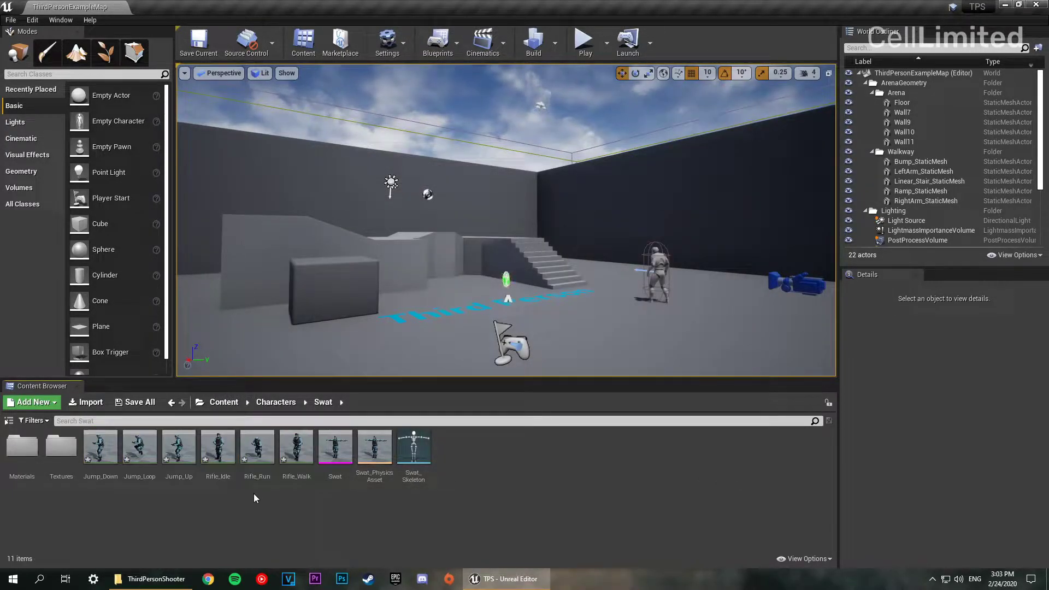
pyautogui.rightClick(447, 509)
pyautogui.click(483, 152)
pyautogui.press('BackSpace')
pyautogui.write('An')
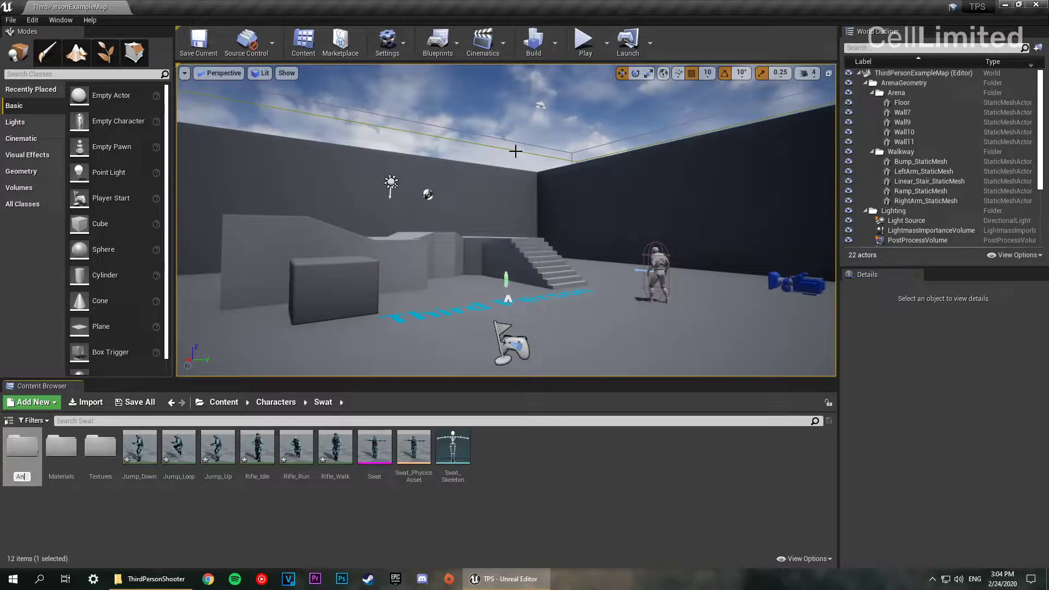
pyautogui.write('imations')
pyautogui.press('Return')
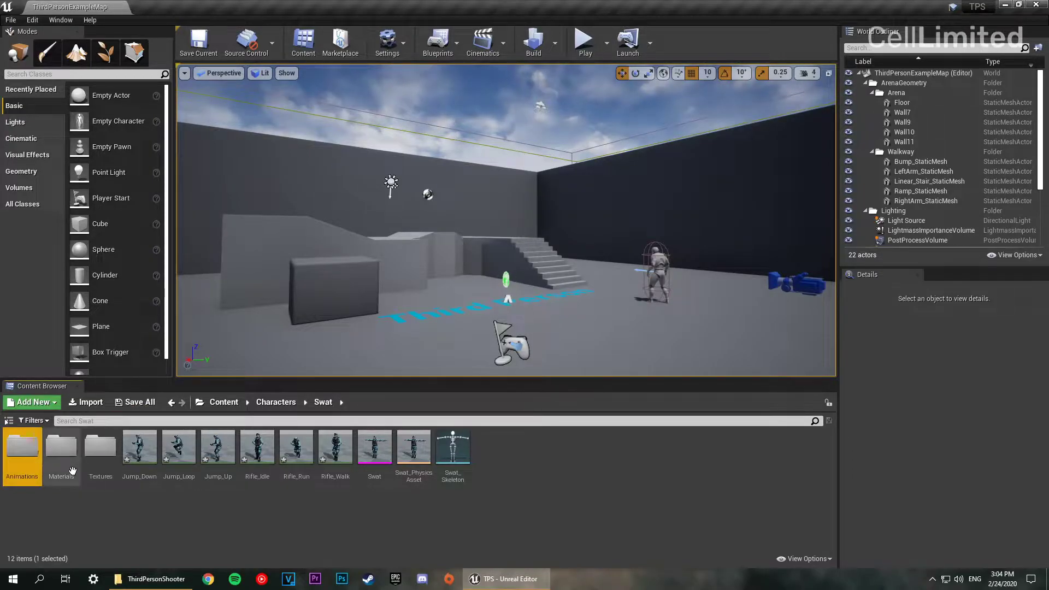
# Move the six animations, Jump_Down through Rifle_Walk, into the Animations folder.
pyautogui.click(140, 447)
pyautogui.keyDown('shift'); pyautogui.click(326, 461); pyautogui.keyUp('shift')
pyautogui.moveTo(139, 447); pyautogui.dragTo(14, 457)
pyautogui.click(31, 474)
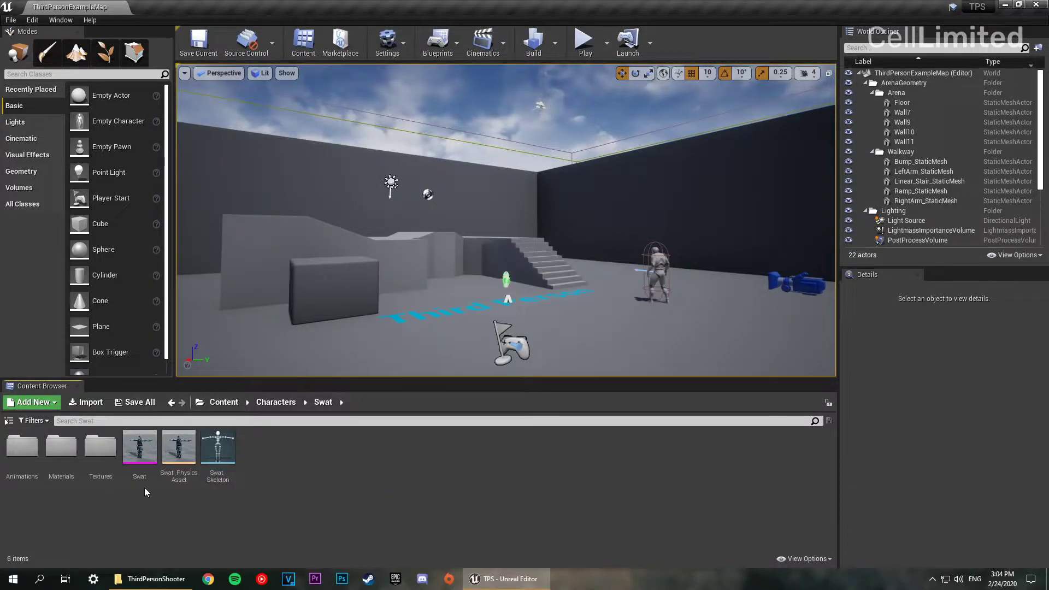
# Place the Swat mesh in the level, inspect it from several angles, then delete it.
pyautogui.moveTo(308, 329); pyautogui.dragTo(319, 327)
pyautogui.moveTo(140, 447); pyautogui.dragTo(454, 328)
pyautogui.press('f')
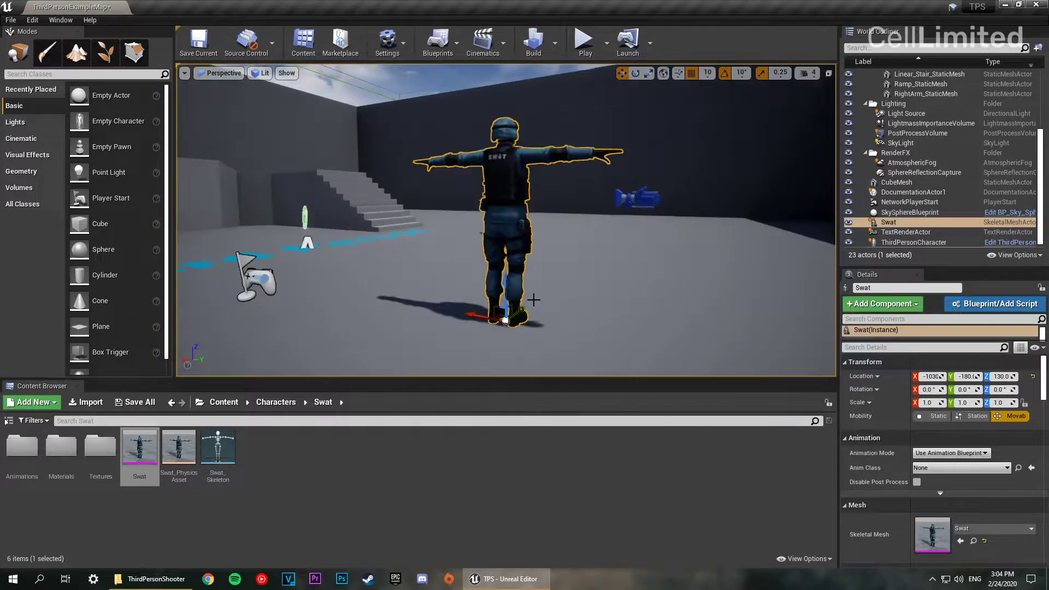
pyautogui.keyDown('alt'); pyautogui.moveTo(394, 183); pyautogui.dragTo(665, 172); pyautogui.keyUp('alt')
pyautogui.keyDown('alt'); pyautogui.moveTo(666, 172); pyautogui.dragTo(686, 183, button='right'); pyautogui.keyUp('alt')
pyautogui.keyDown('alt'); pyautogui.moveTo(686, 183); pyautogui.dragTo(589, 185); pyautogui.keyUp('alt')
pyautogui.keyDown('alt'); pyautogui.moveTo(456, 166); pyautogui.dragTo(459, 180, button='right'); pyautogui.keyUp('alt')
pyautogui.keyDown('alt'); pyautogui.moveTo(459, 180); pyautogui.dragTo(350, 195); pyautogui.keyUp('alt')
pyautogui.press('Delete')
# Return to the root Content folder and open the Mannequin folder.
pyautogui.click(189, 529)
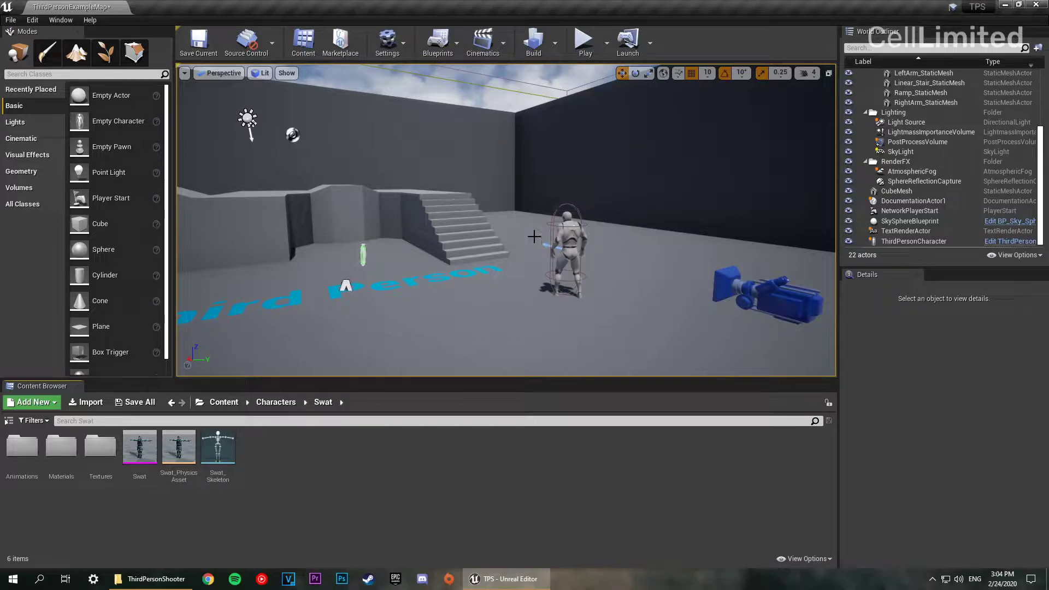
pyautogui.click(224, 402)
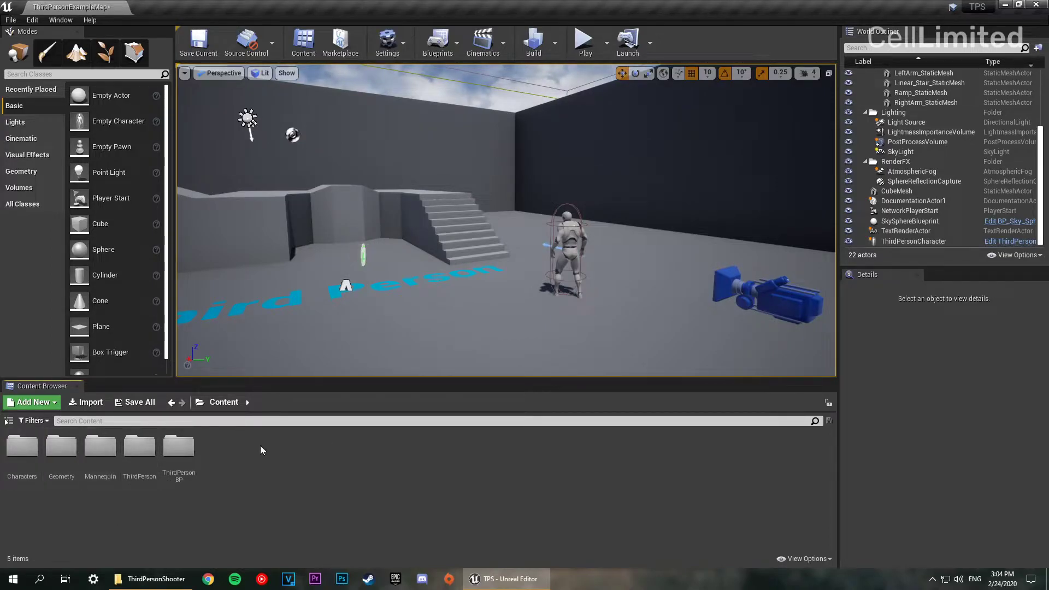
pyautogui.doubleClick(100, 448)
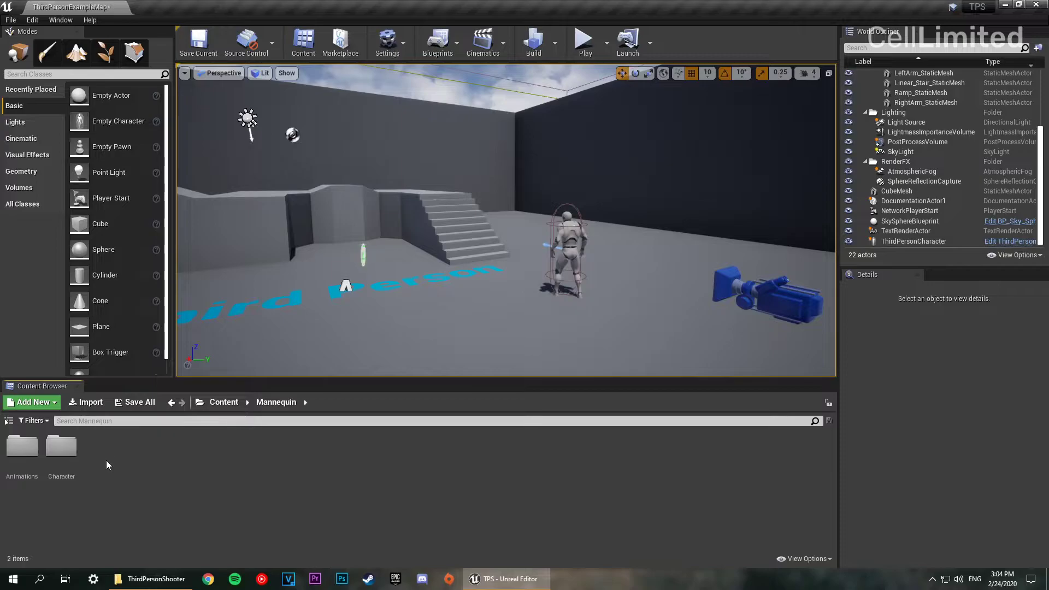